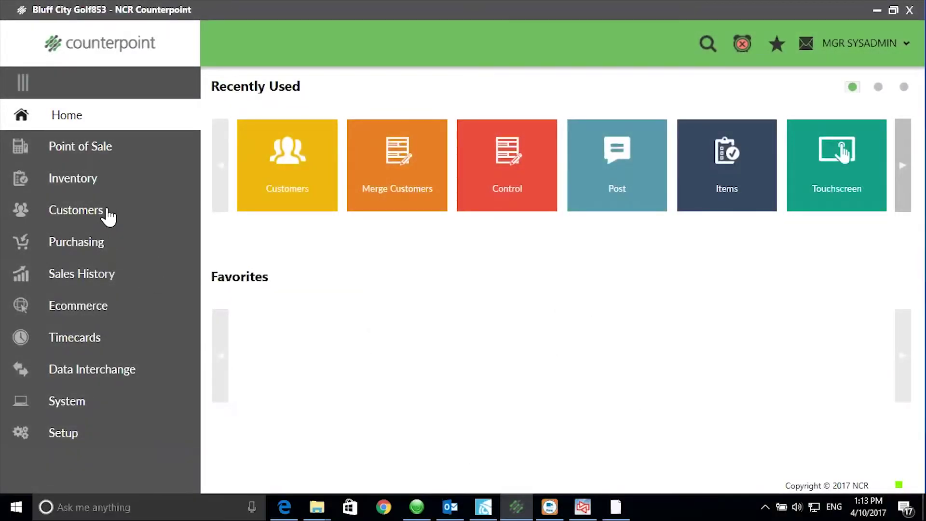
- Show all customers in table view, sorted ascending by Name
{"action": "left_click", "coordinate": [282, 169]}
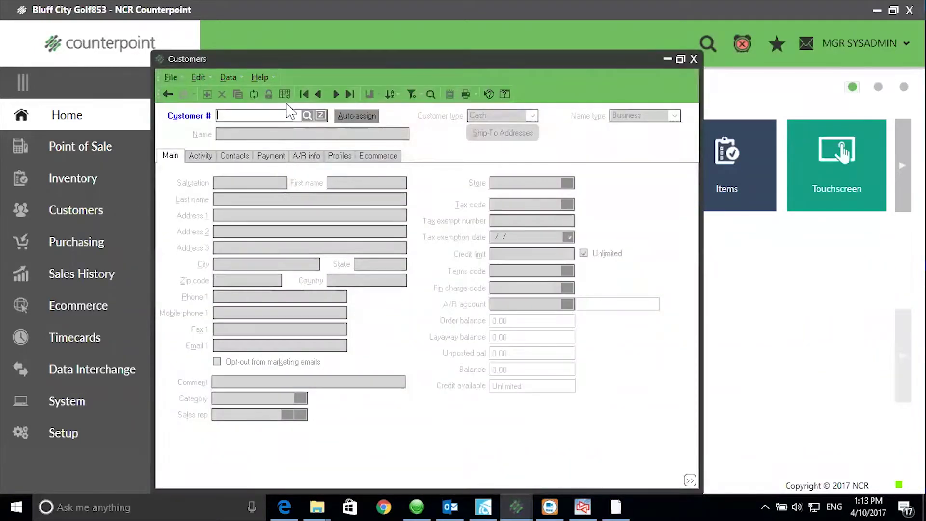
{"action": "left_click", "coordinate": [285, 93]}
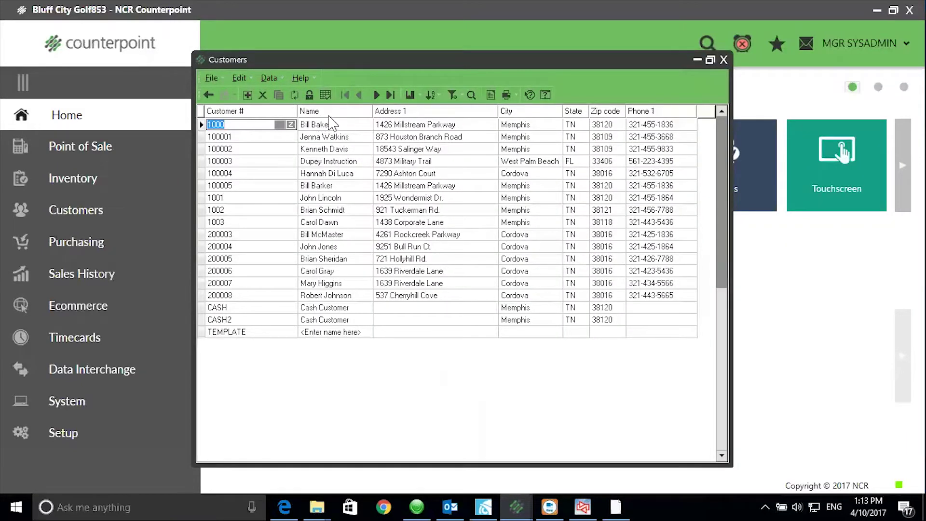
{"action": "right_click", "coordinate": [330, 112]}
{"action": "left_click", "coordinate": [355, 138]}
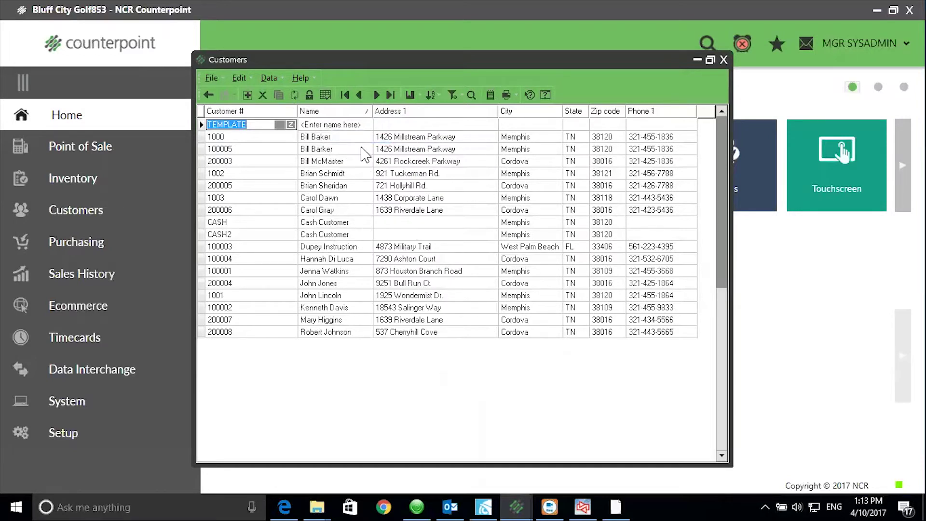
- Select the original customer's entry and the misspelled duplicate's entry to compare them
{"action": "left_click", "coordinate": [357, 138]}
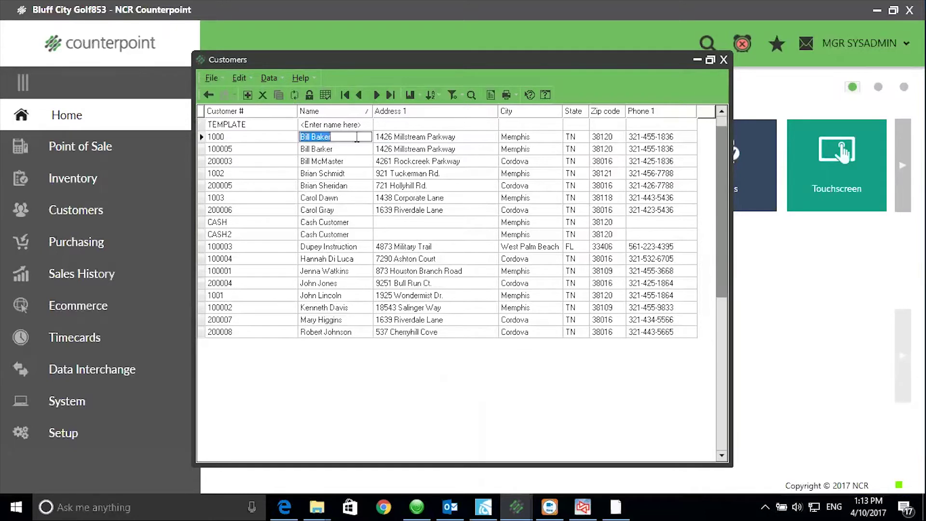
{"action": "left_click", "coordinate": [353, 149]}
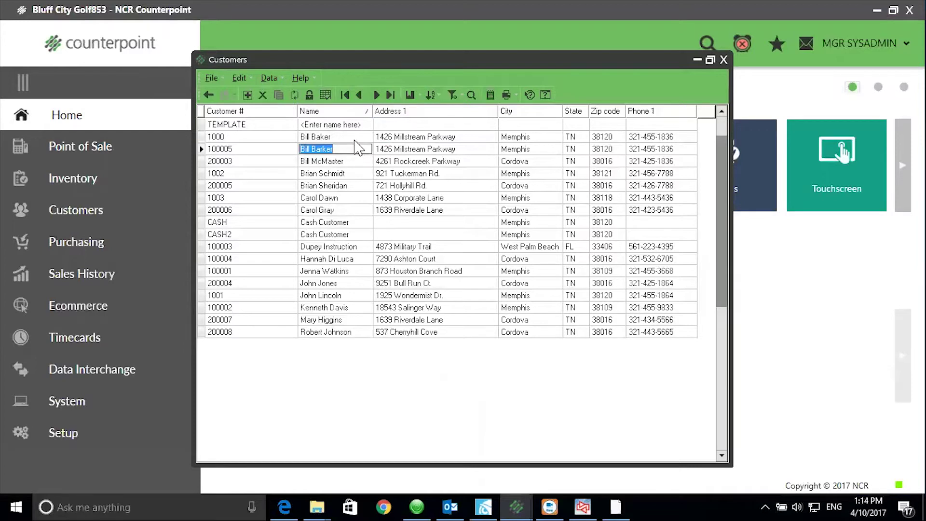
{"action": "left_click", "coordinate": [357, 137]}
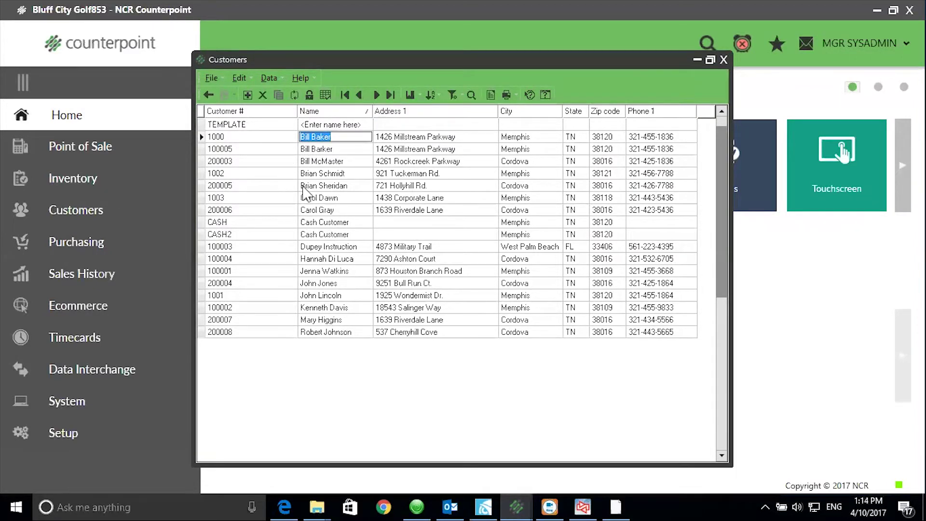
{"action": "left_click", "coordinate": [272, 132]}
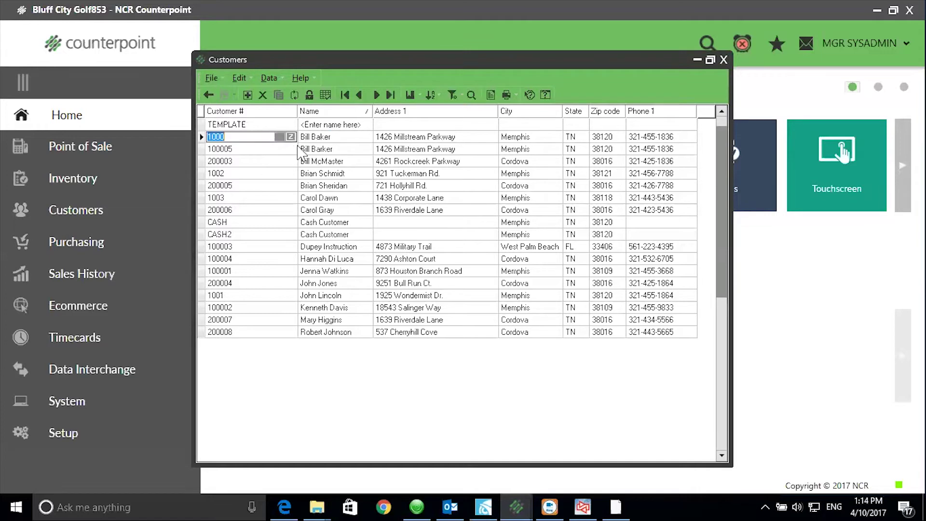
{"action": "left_click", "coordinate": [291, 137]}
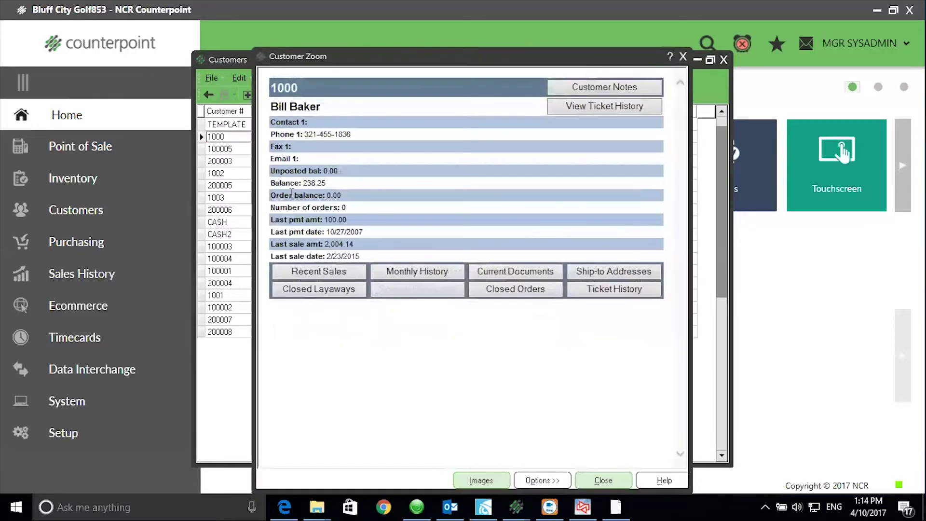
{"action": "left_click", "coordinate": [306, 272]}
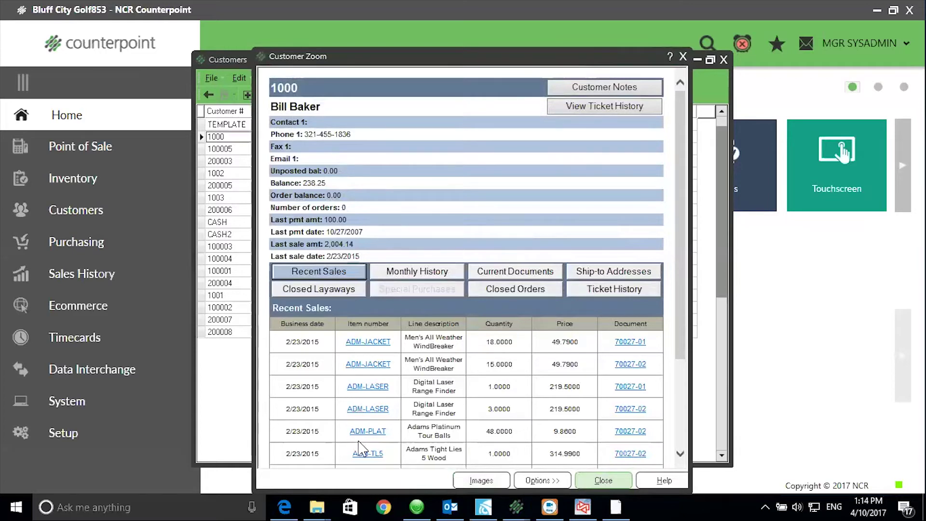
{"action": "left_click", "coordinate": [604, 481]}
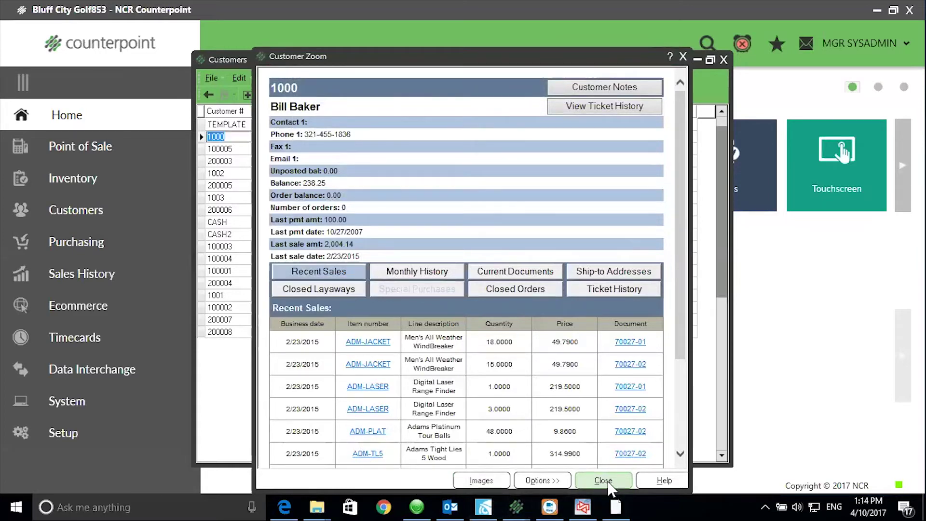
{"action": "double_click", "coordinate": [275, 150]}
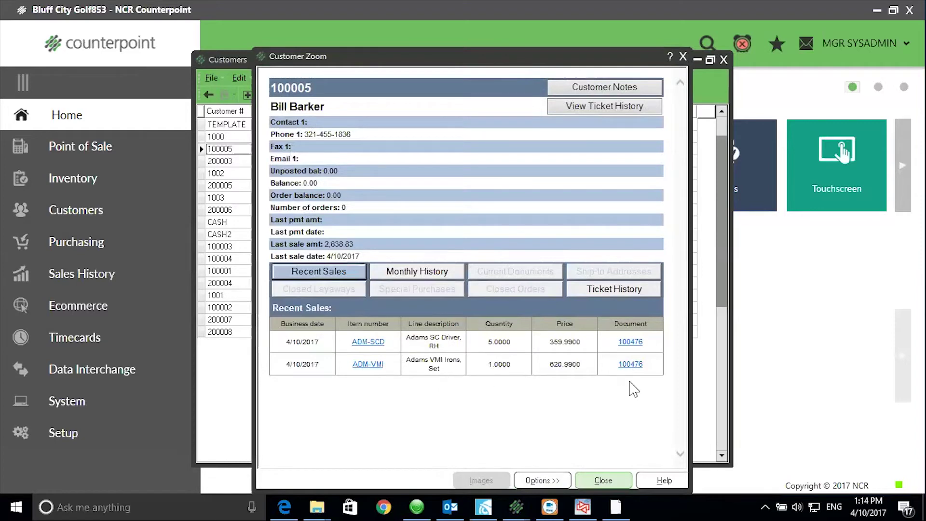
{"action": "left_click", "coordinate": [603, 481]}
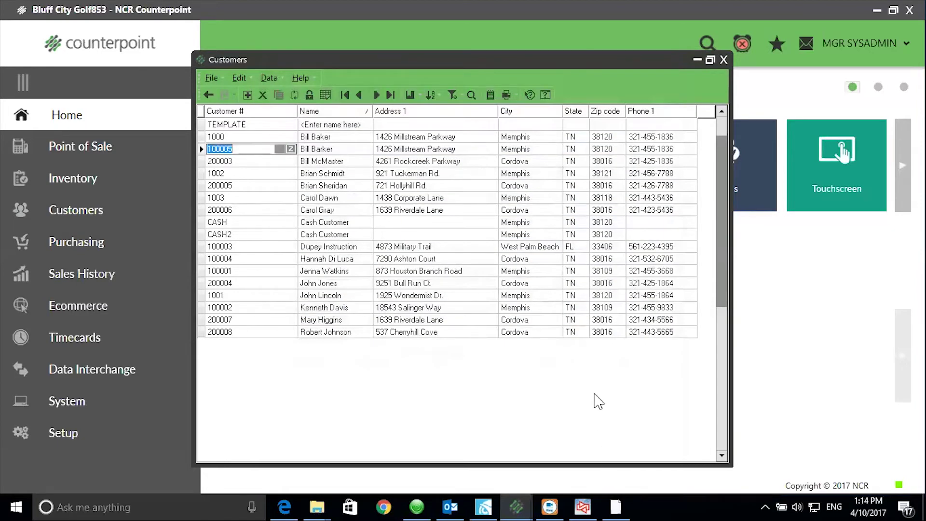
{"action": "left_click", "coordinate": [356, 138]}
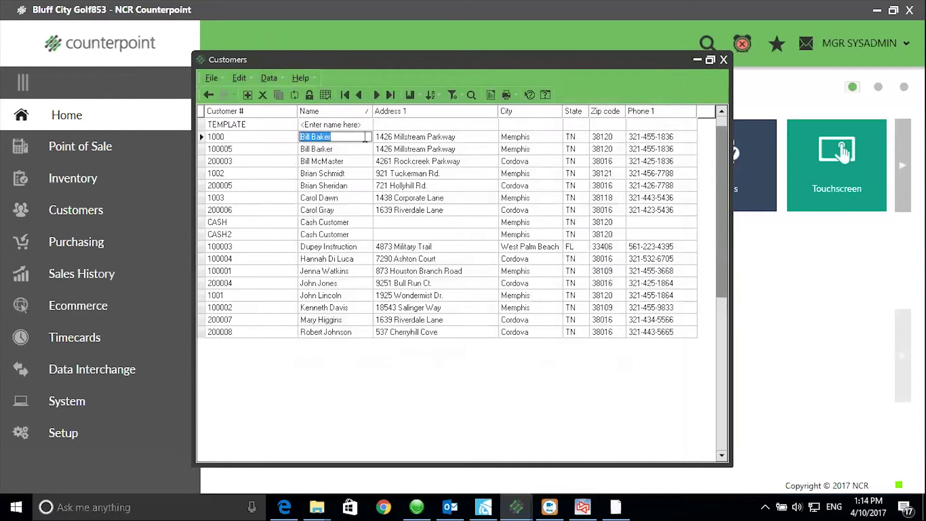
{"action": "left_click", "coordinate": [357, 149]}
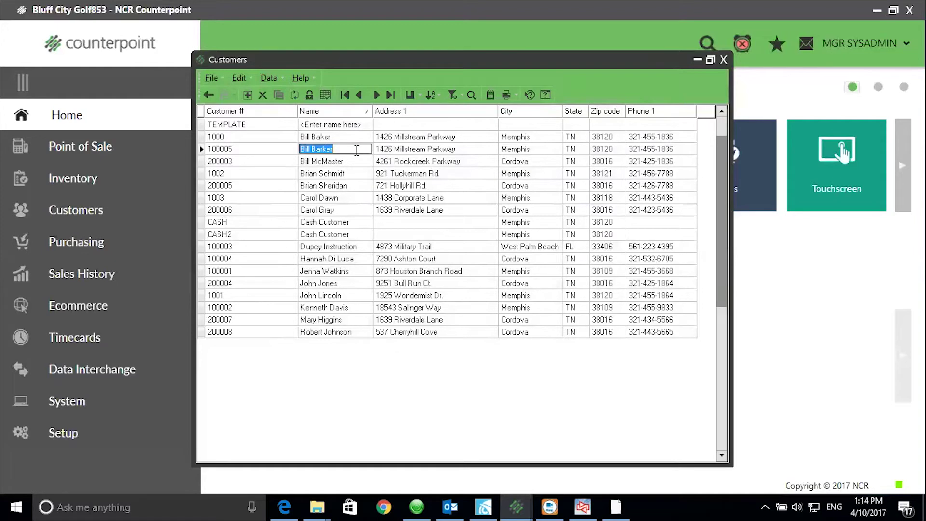
- Close the customer list and open the Merge Customers utility from the customer utilities
{"action": "left_click", "coordinate": [724, 61]}
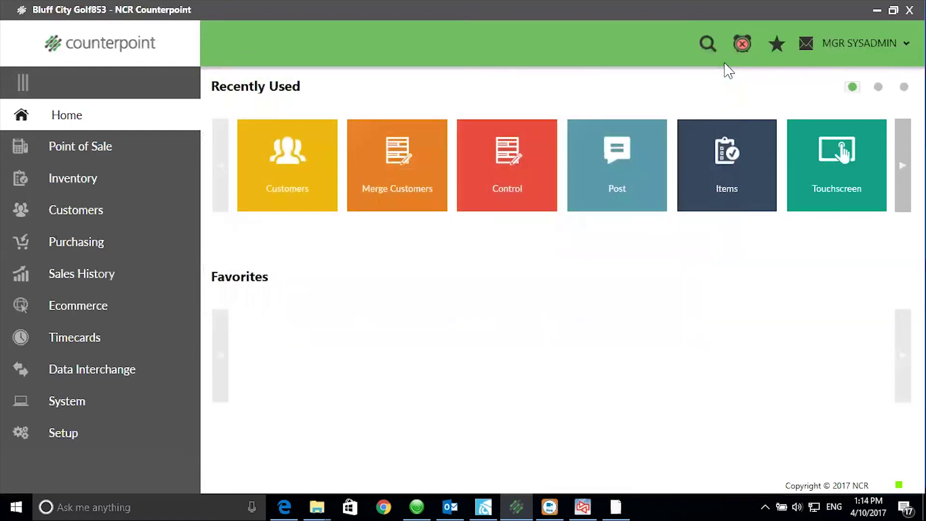
{"action": "left_click", "coordinate": [52, 213]}
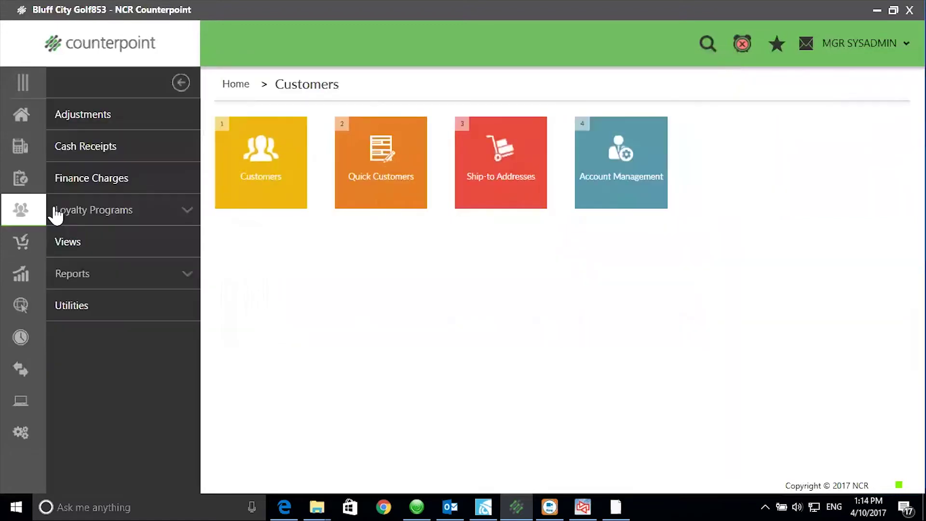
{"action": "left_click", "coordinate": [71, 306]}
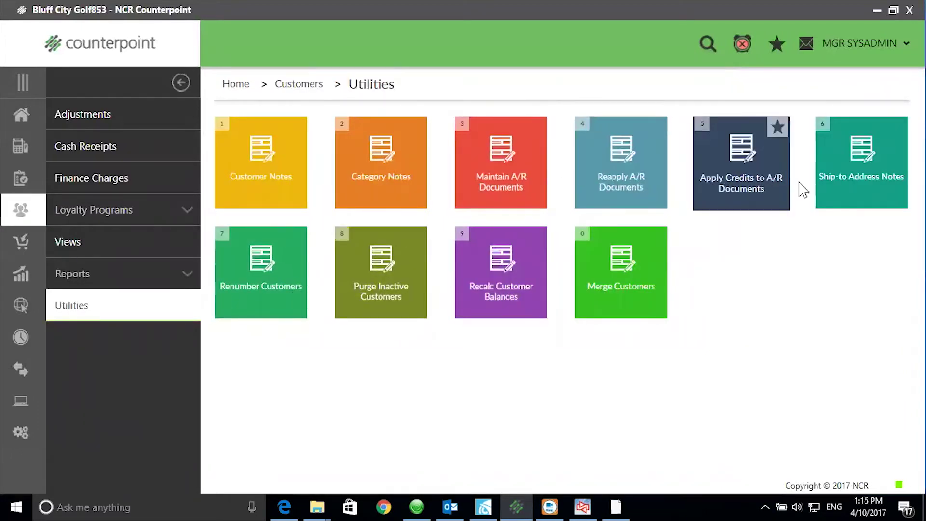
{"action": "left_click", "coordinate": [607, 258]}
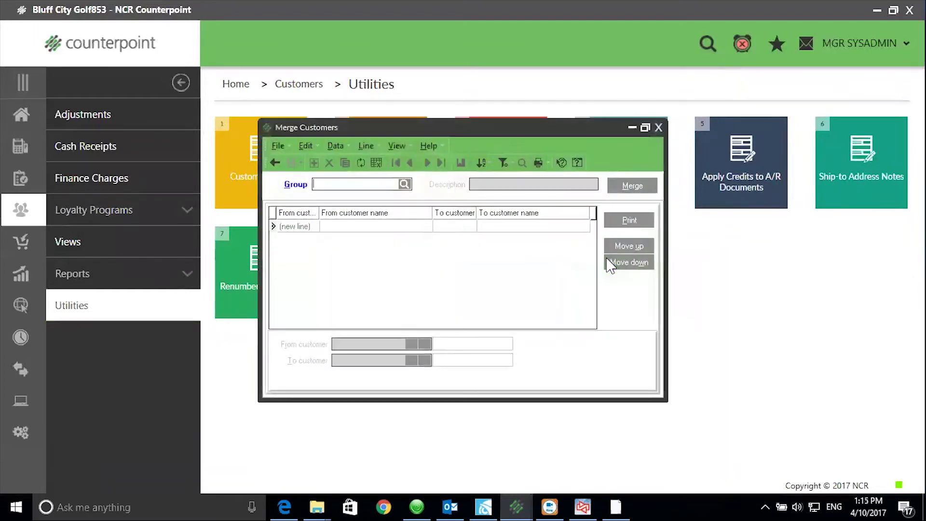
- Create merge group MERGE with the description 'Merge 4-17-2017'
{"action": "type", "text": "MERGE"}
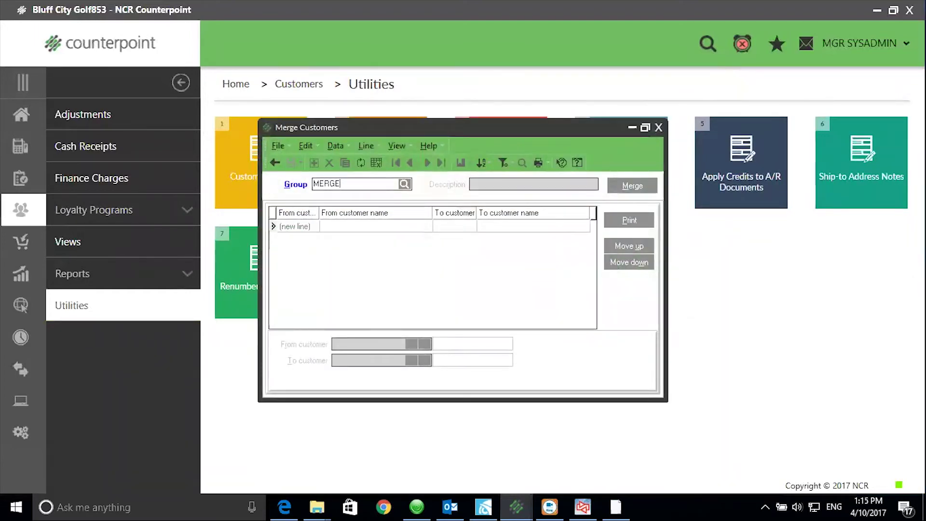
{"action": "key", "text": "Tab"}
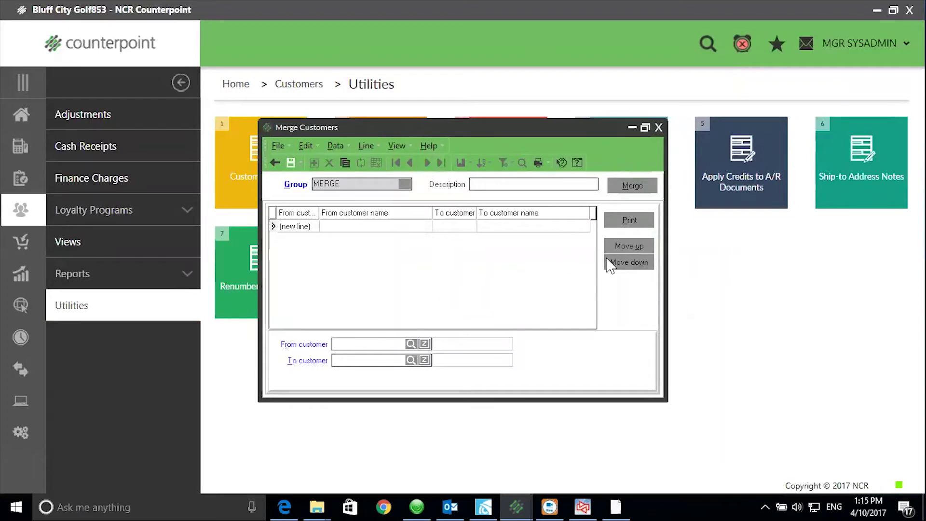
{"action": "type", "text": "Merge 4-17-2017"}
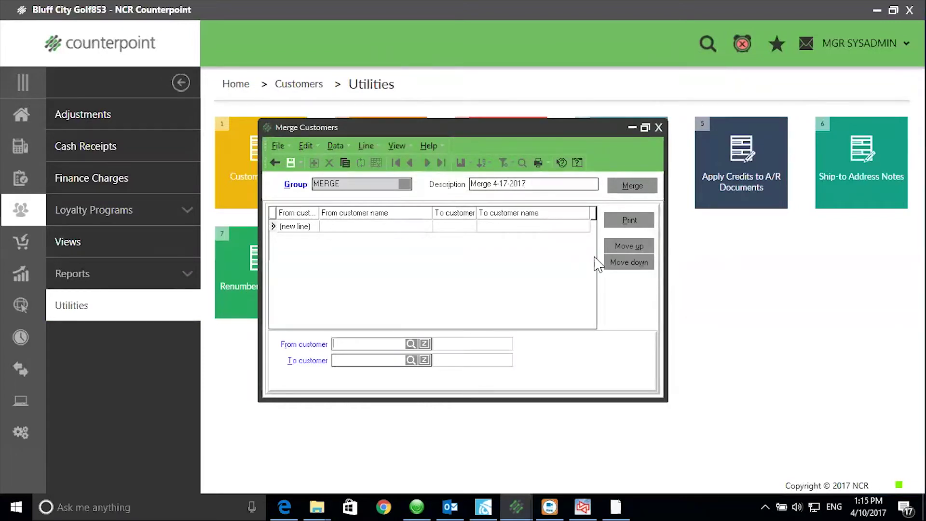
{"action": "left_click", "coordinate": [411, 343]}
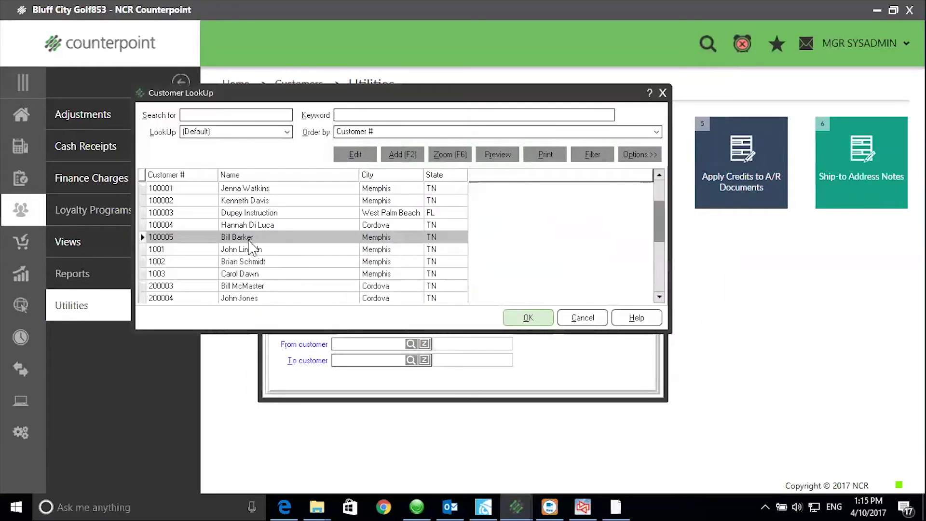
- Add a merge line with the duplicate customer as From and the original customer as To
{"action": "left_click", "coordinate": [510, 319]}
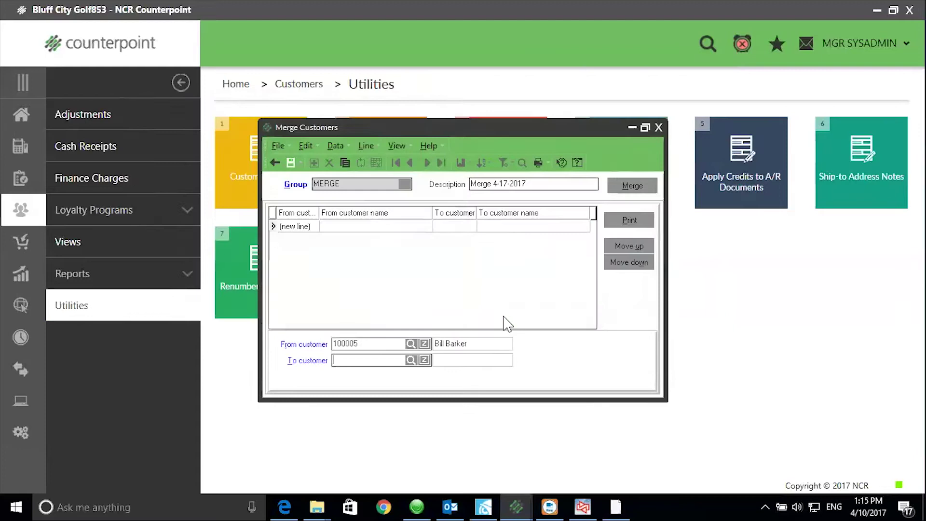
{"action": "left_click", "coordinate": [410, 361]}
{"action": "type", "text": "bak"}
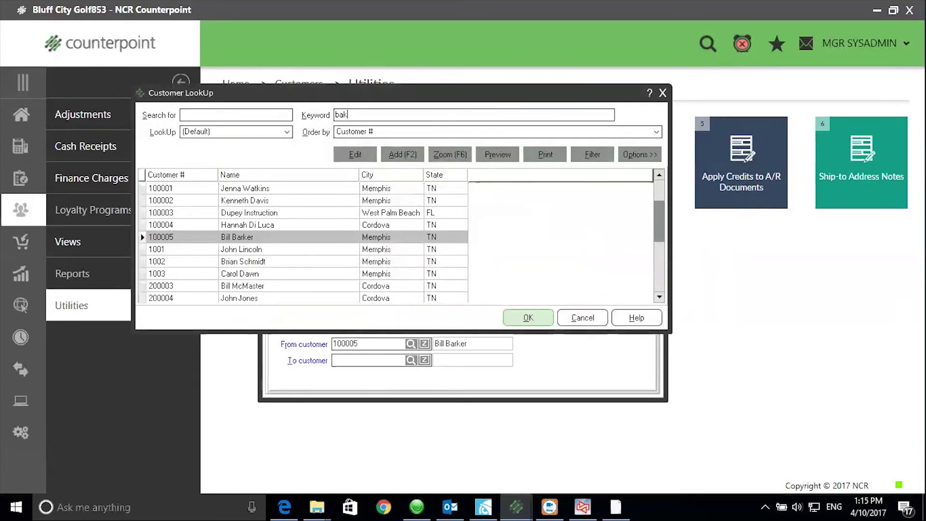
{"action": "left_click", "coordinate": [529, 317]}
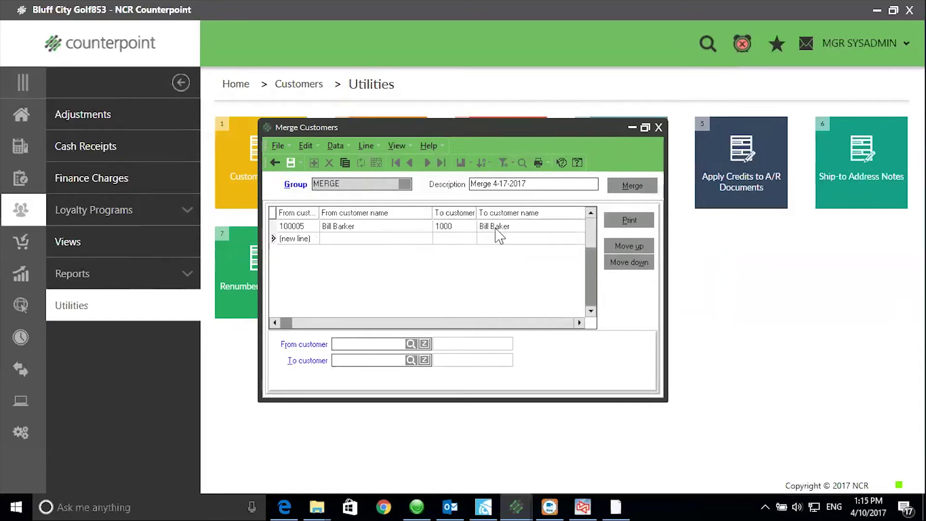
{"action": "left_click", "coordinate": [636, 188]}
- Save the MERGE group and run the merge, which completes as event 700380 with 1 success
{"action": "left_click", "coordinate": [490, 284]}
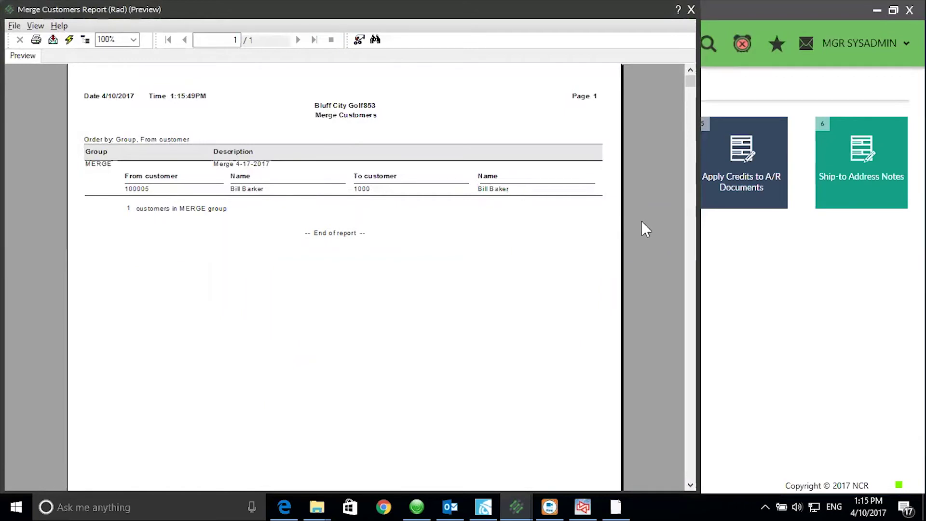
{"action": "left_click", "coordinate": [691, 9]}
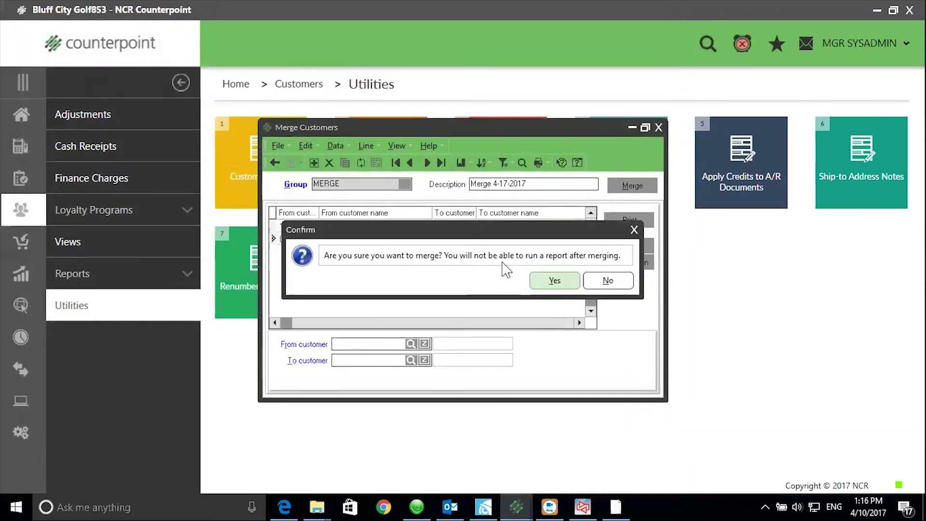
{"action": "left_click", "coordinate": [555, 280]}
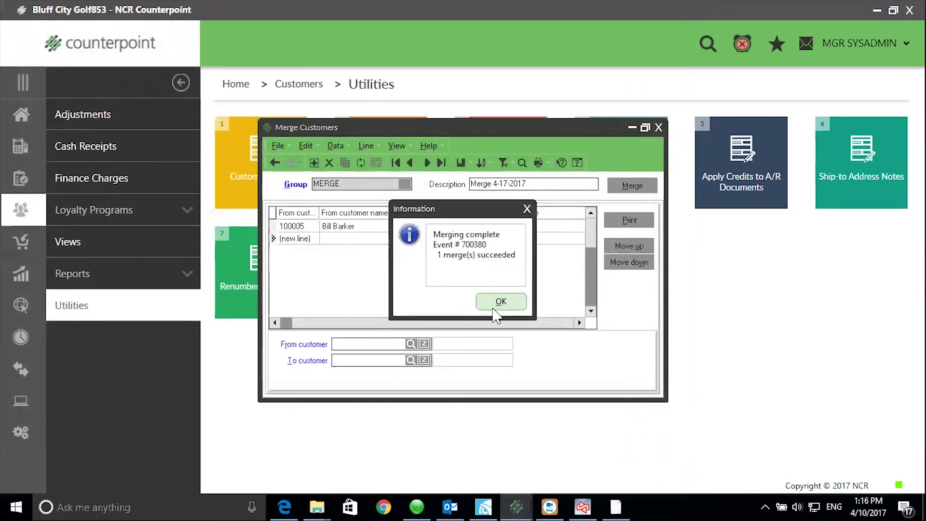
{"action": "left_click", "coordinate": [499, 303]}
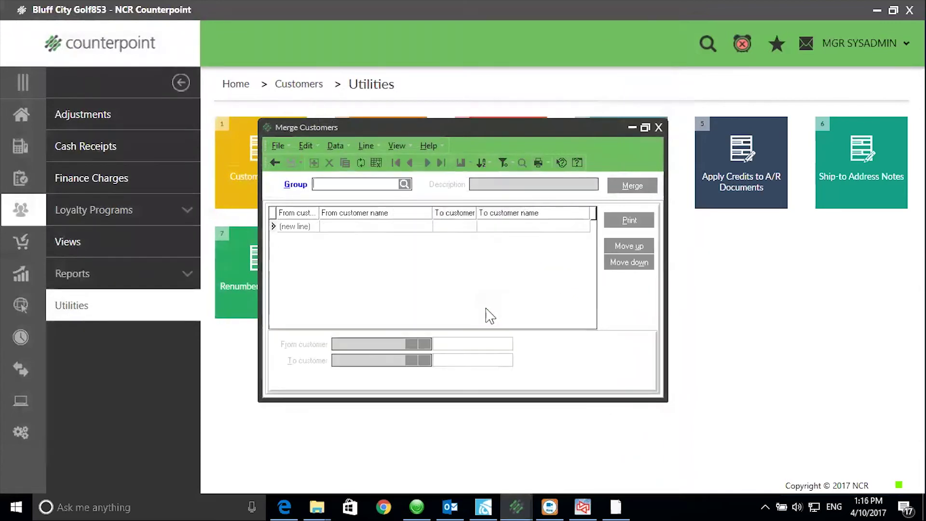
- Return to Customers and list all customer records in table view
{"action": "left_click", "coordinate": [20, 121]}
{"action": "left_click", "coordinate": [72, 211]}
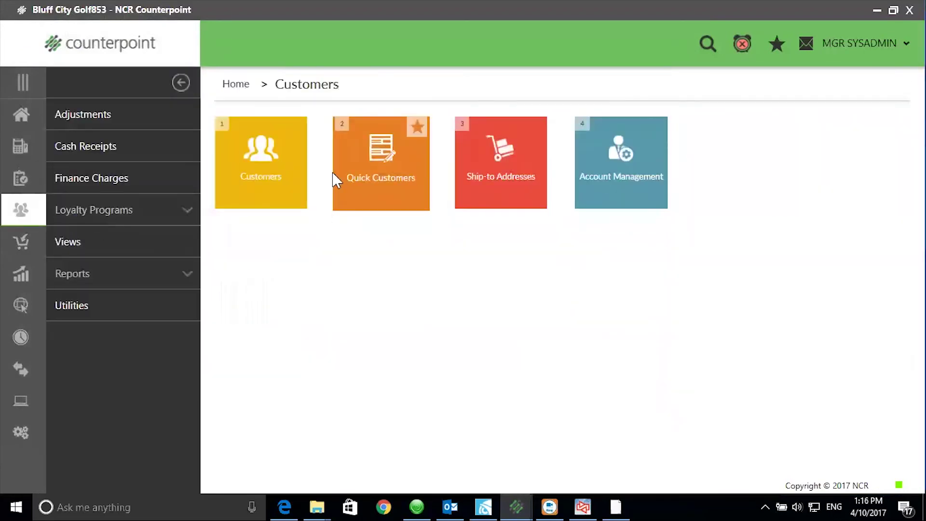
{"action": "left_click", "coordinate": [283, 168]}
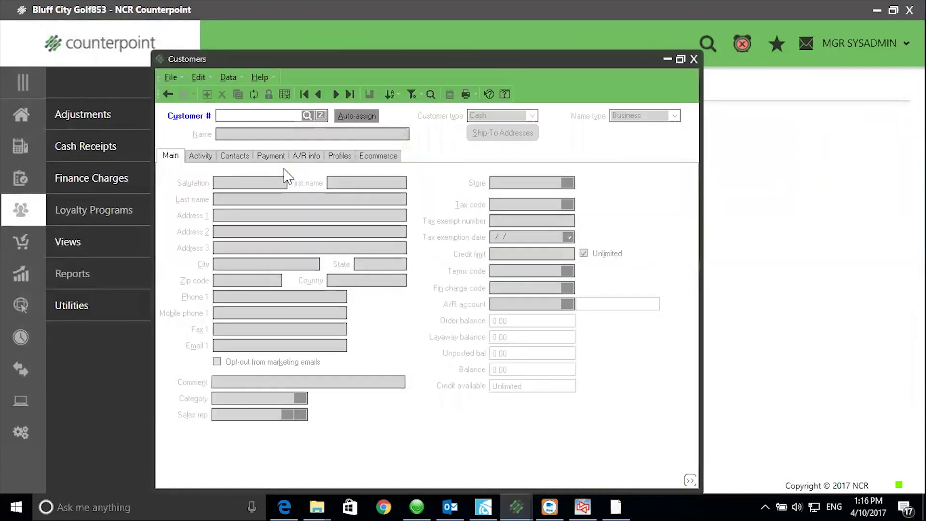
{"action": "left_click", "coordinate": [285, 94]}
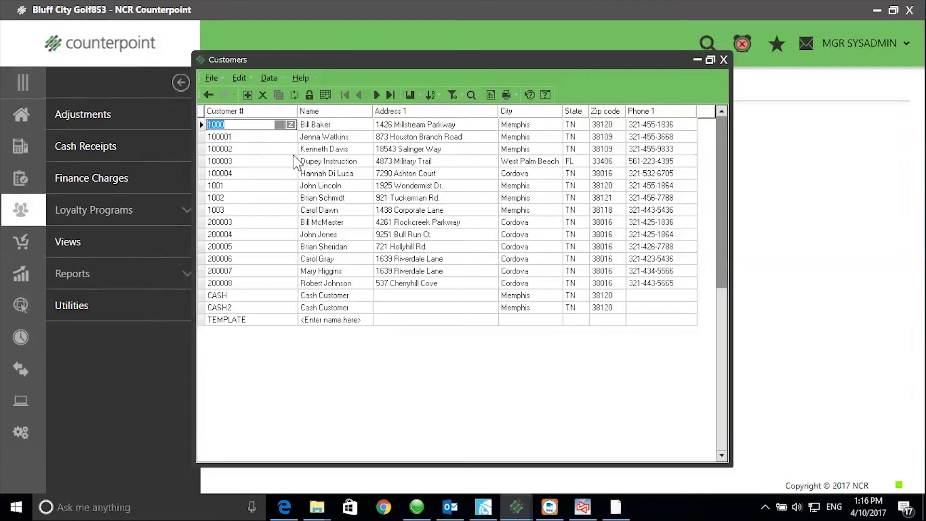
- Review the surviving customer's recent sales in its summary details, then close the window
{"action": "left_click", "coordinate": [291, 125]}
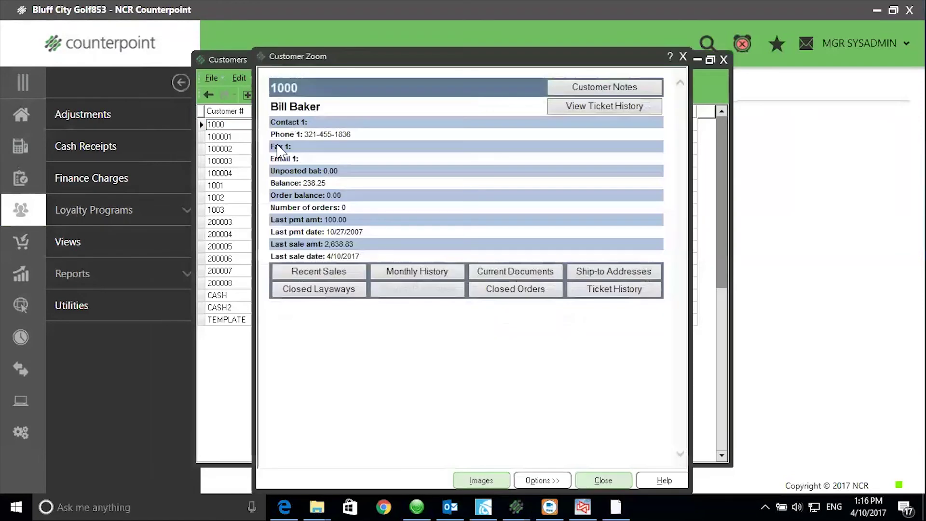
{"action": "left_click", "coordinate": [330, 279]}
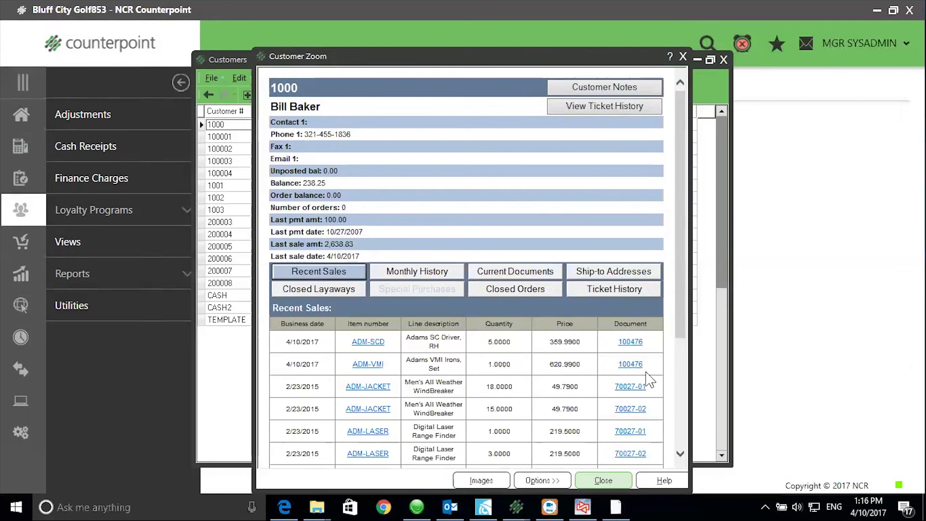
{"action": "left_click", "coordinate": [684, 57]}
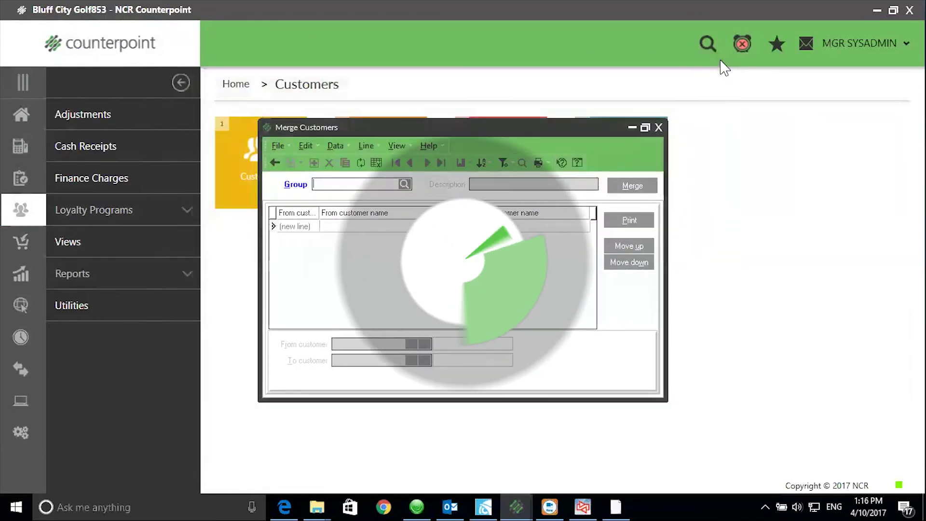